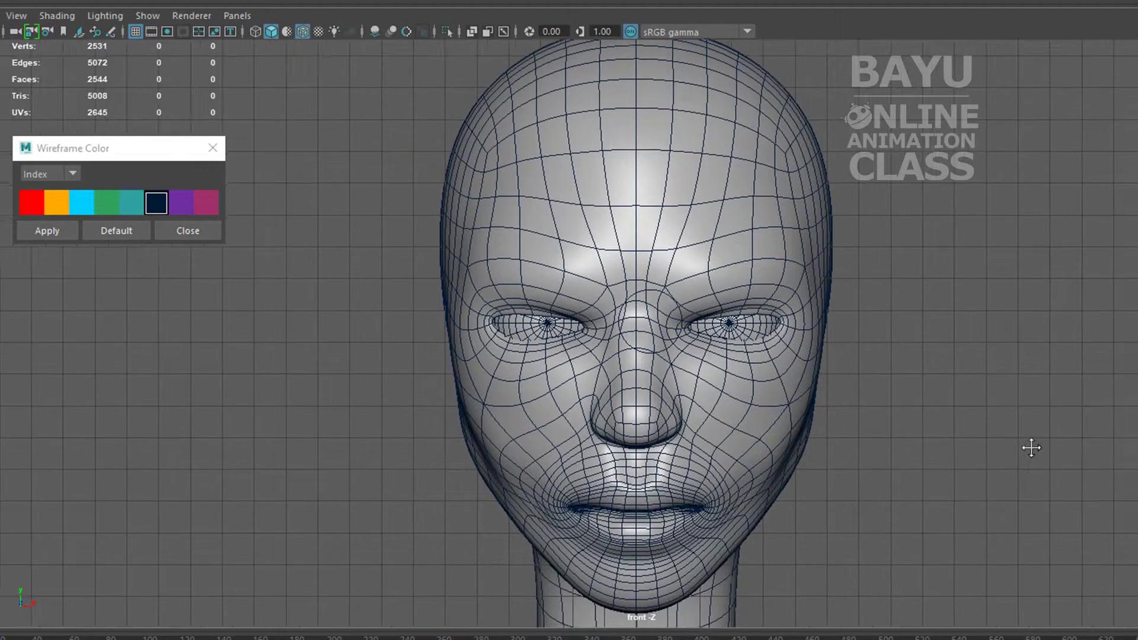
# - Select both eyeballs and move the eye aim target down near the nose
pyautogui.keyDown('alt'); pyautogui.moveTo(1031, 448); pyautogui.dragTo(1036, 448, button='middle'); pyautogui.keyUp('alt')
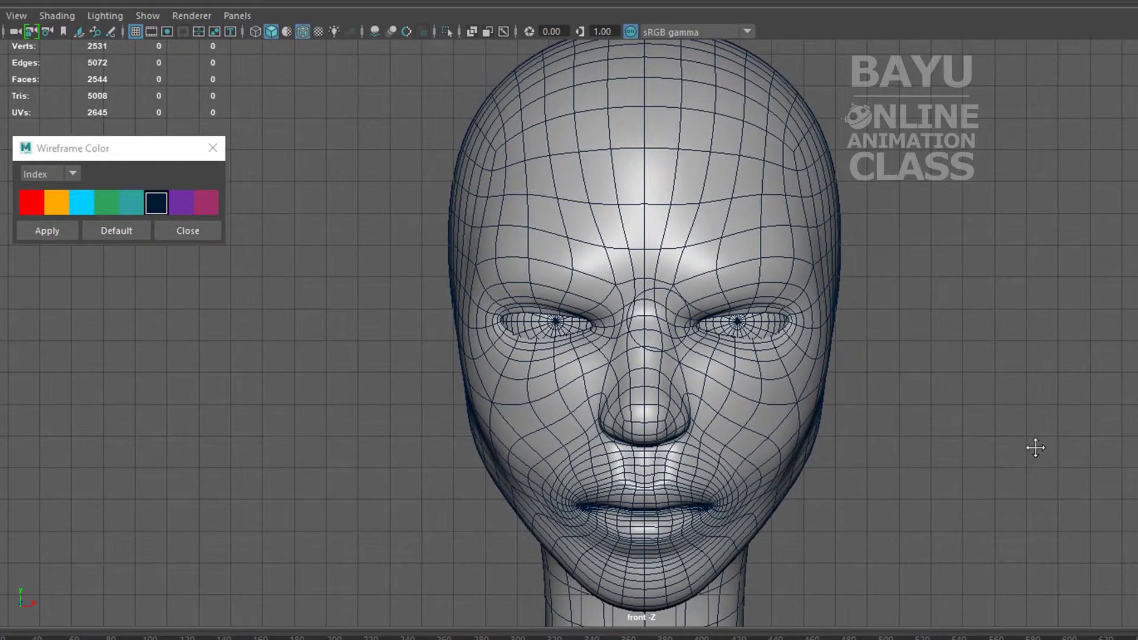
pyautogui.click(683, 341)
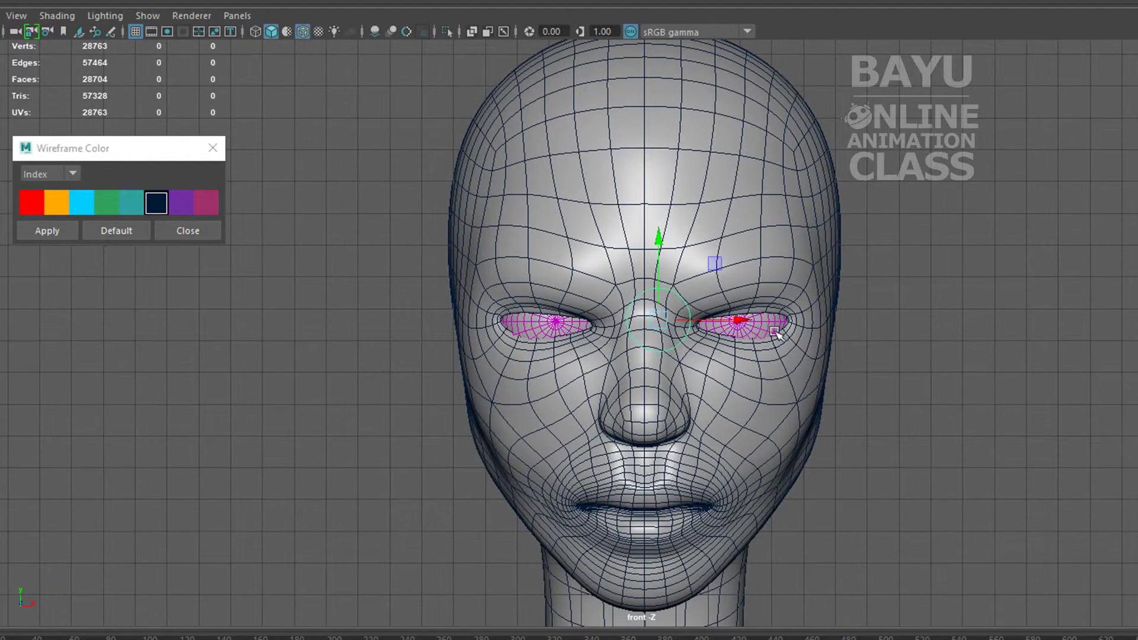
pyautogui.moveTo(712, 263)
pyautogui.mouseDown(button='middle')
pyautogui.moveTo(788, 262)
pyautogui.moveTo(826, 381)
pyautogui.moveTo(547, 370)
pyautogui.mouseUp(button='middle')
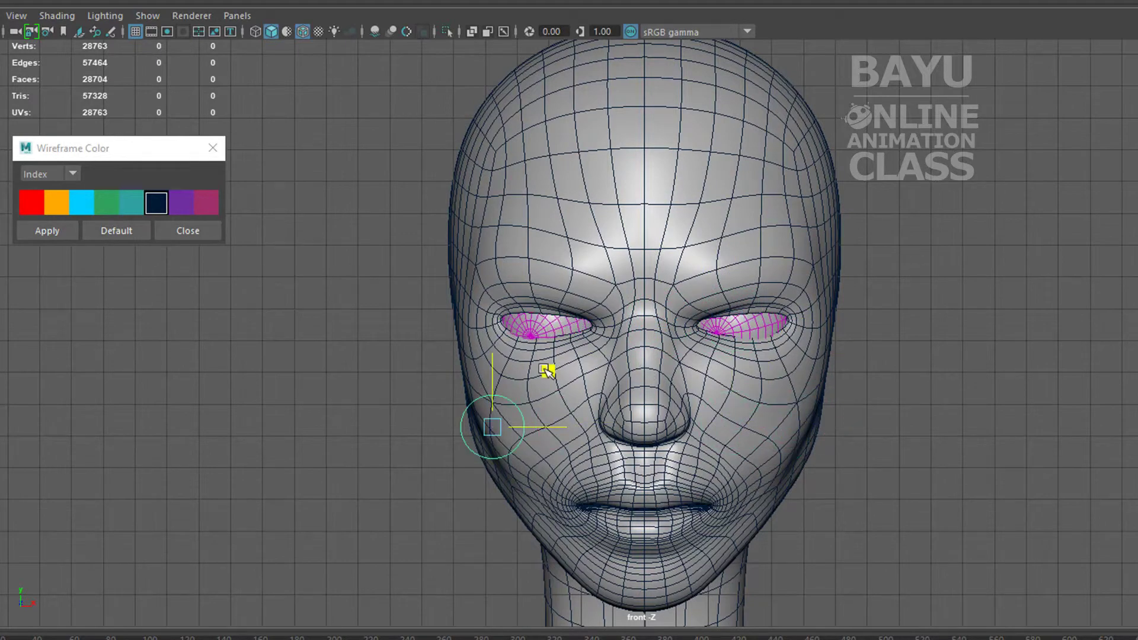
# - Turn on shaded textured display, then move the aim target up onto the forehead
pyautogui.press('5')
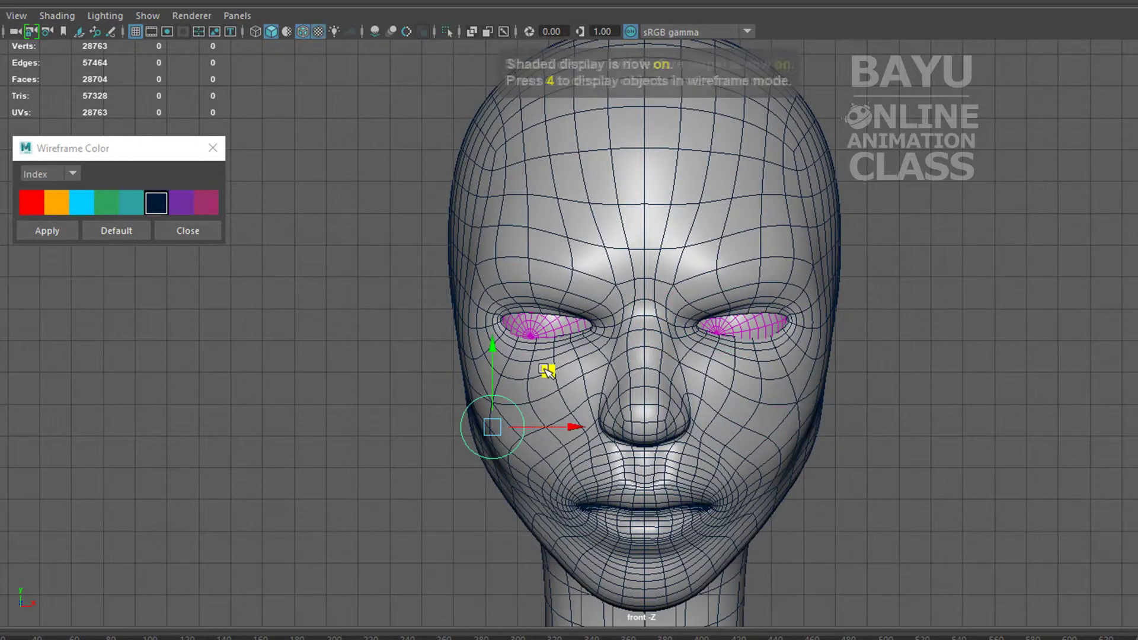
pyautogui.press('6')
pyautogui.moveTo(554, 368)
pyautogui.mouseDown(button='middle')
pyautogui.moveTo(521, 243)
pyautogui.moveTo(724, 203)
pyautogui.moveTo(855, 243)
pyautogui.moveTo(954, 332)
pyautogui.moveTo(412, 364)
pyautogui.moveTo(836, 375)
pyautogui.moveTo(675, 302)
pyautogui.moveTo(713, 246)
pyautogui.moveTo(701, 296)
pyautogui.mouseUp(button='middle')
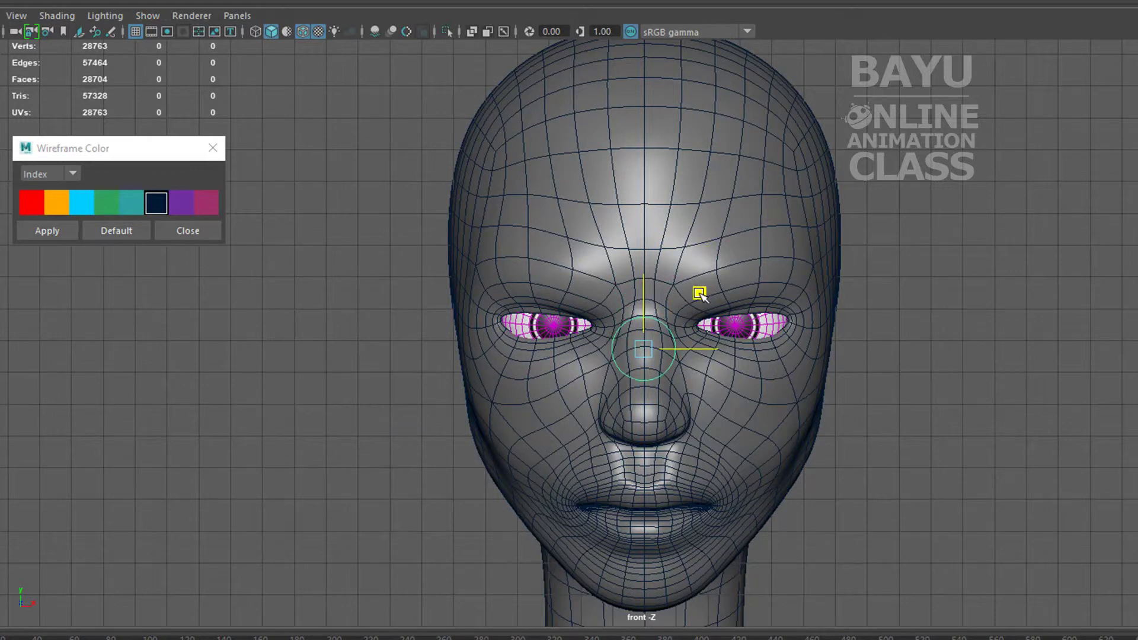
# - Switch to the perspective camera, orbit around the head, and move the eye aim control to the nose
pyautogui.press('space')
pyautogui.moveTo(981, 299); pyautogui.dragTo(980, 288)
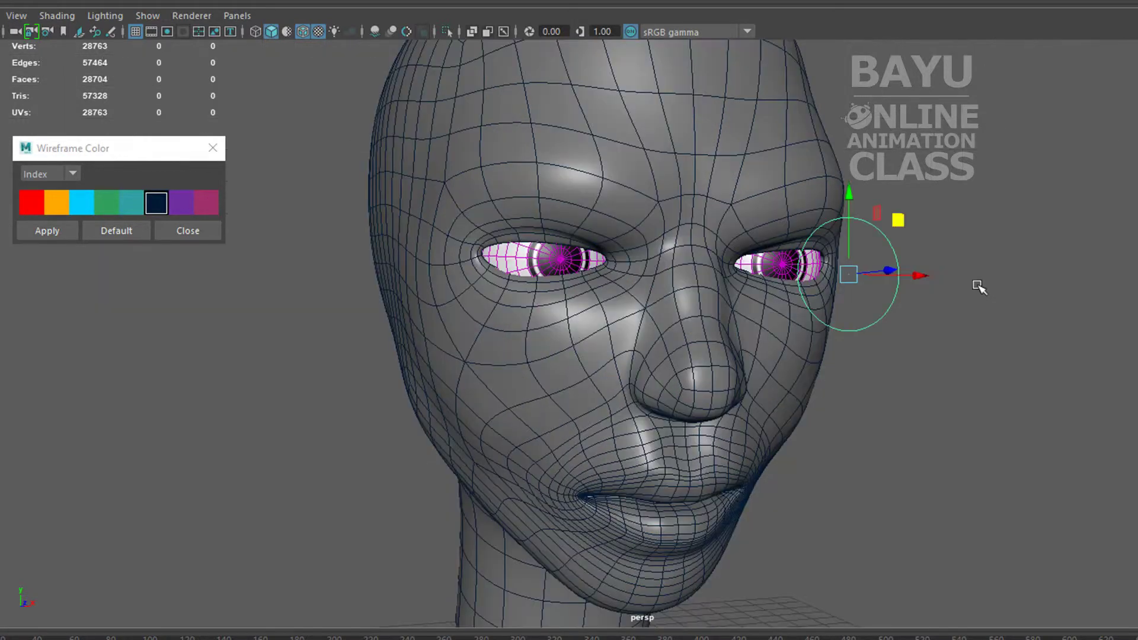
pyautogui.moveTo(854, 417)
pyautogui.keyDown('alt'); pyautogui.mouseDown()
pyautogui.moveTo(851, 462)
pyautogui.moveTo(940, 457)
pyautogui.moveTo(874, 461)
pyautogui.moveTo(895, 449)
pyautogui.mouseUp(); pyautogui.keyUp('alt')
pyautogui.scroll(2, 854, 456)
pyautogui.scroll(2, 831, 452)
pyautogui.scroll(1, 833, 448)
pyautogui.scroll(-2, 889, 442)
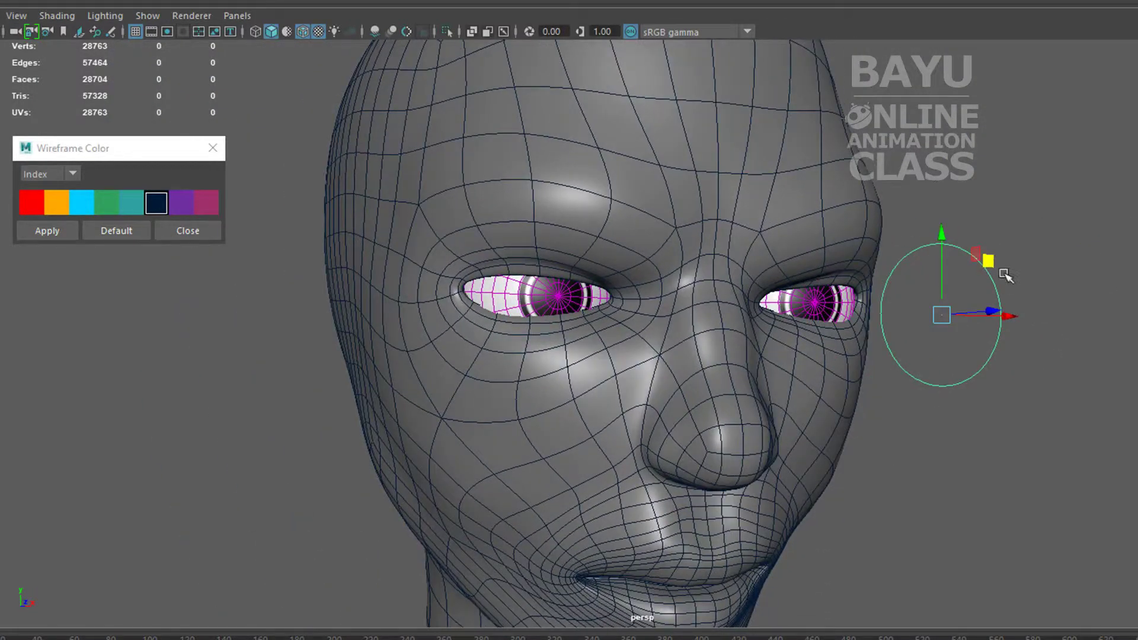
pyautogui.moveTo(989, 262)
pyautogui.mouseDown()
pyautogui.moveTo(1064, 188)
pyautogui.moveTo(754, 125)
pyautogui.moveTo(731, 345)
pyautogui.moveTo(706, 421)
pyautogui.moveTo(718, 432)
pyautogui.mouseUp()
pyautogui.click(822, 185)
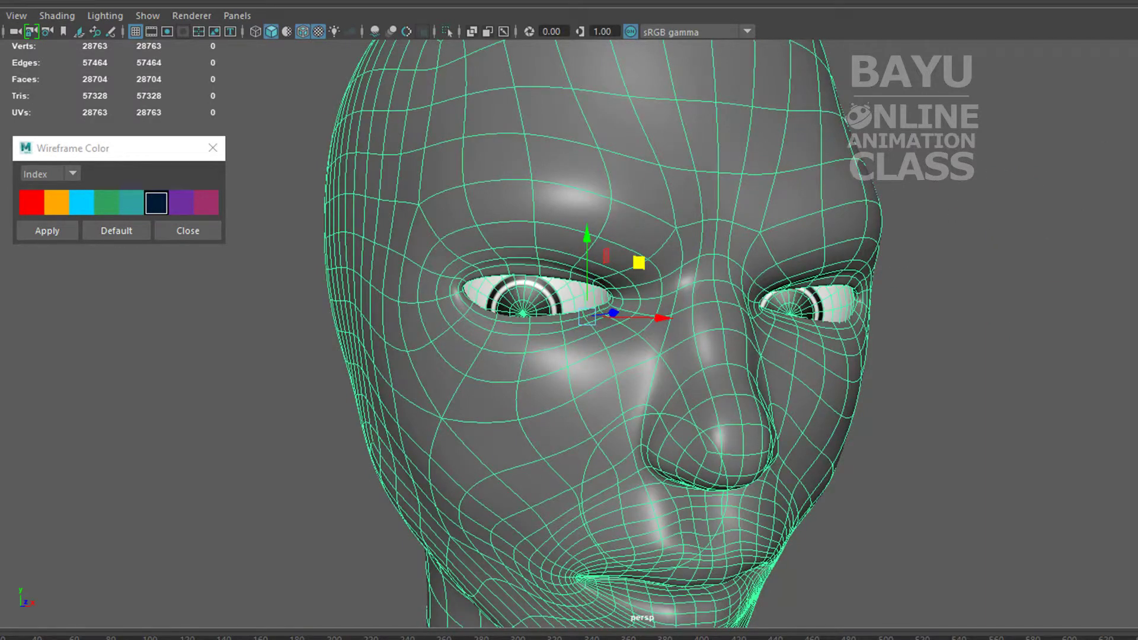
pyautogui.click(846, 319)
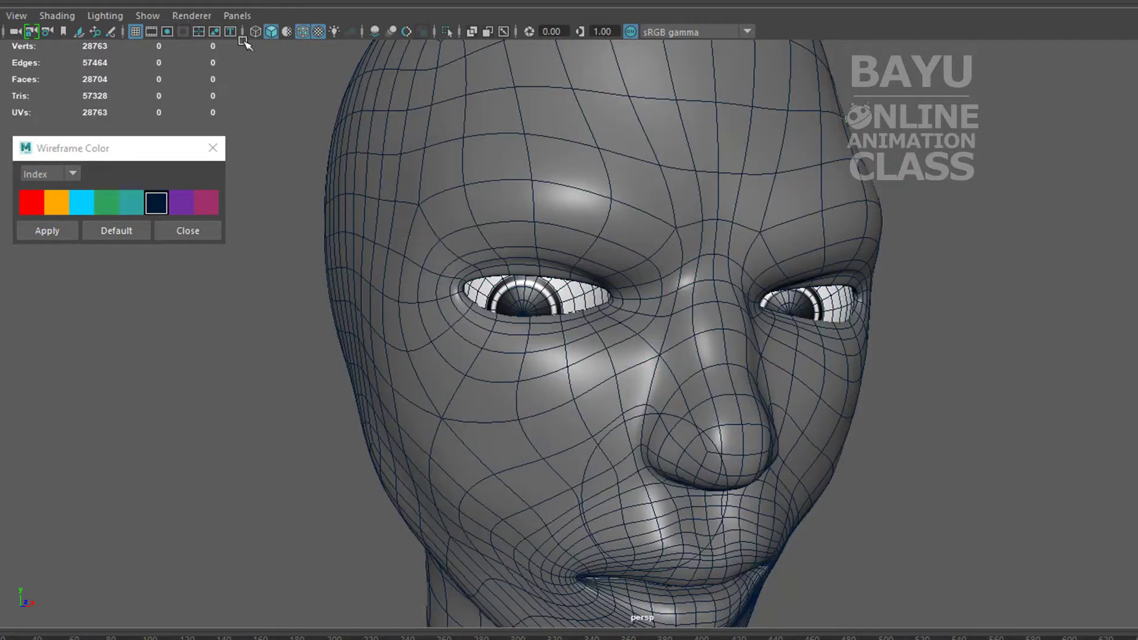
# - Open the Shape Editor listing blendShape1 and move it off the head
pyautogui.click(195, 0)
pyautogui.moveTo(231, 2)
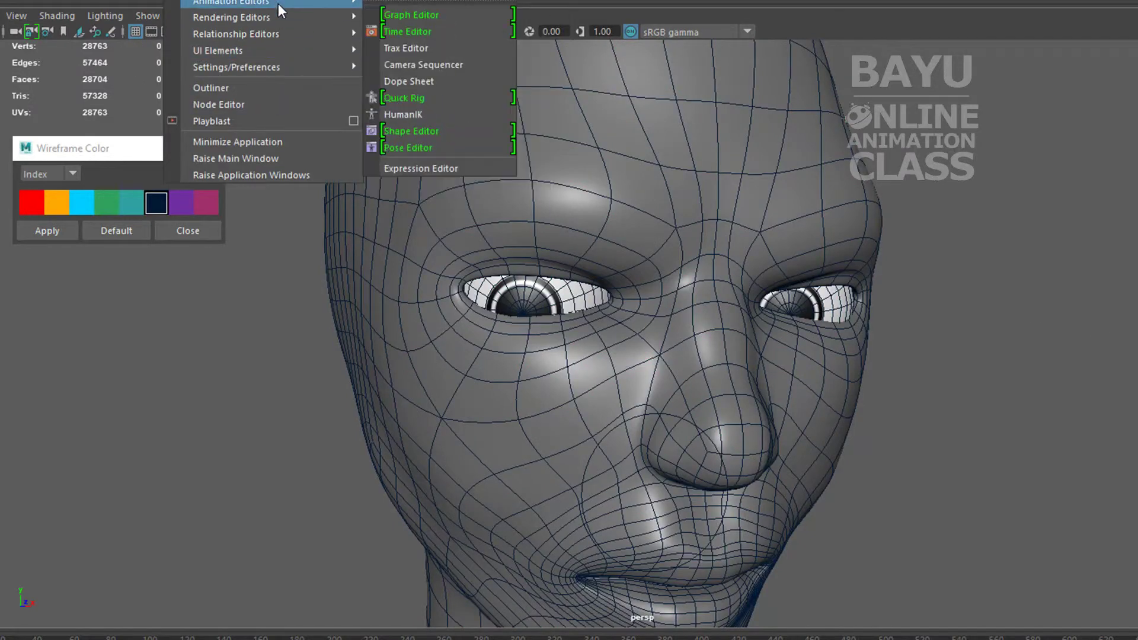
pyautogui.click(439, 132)
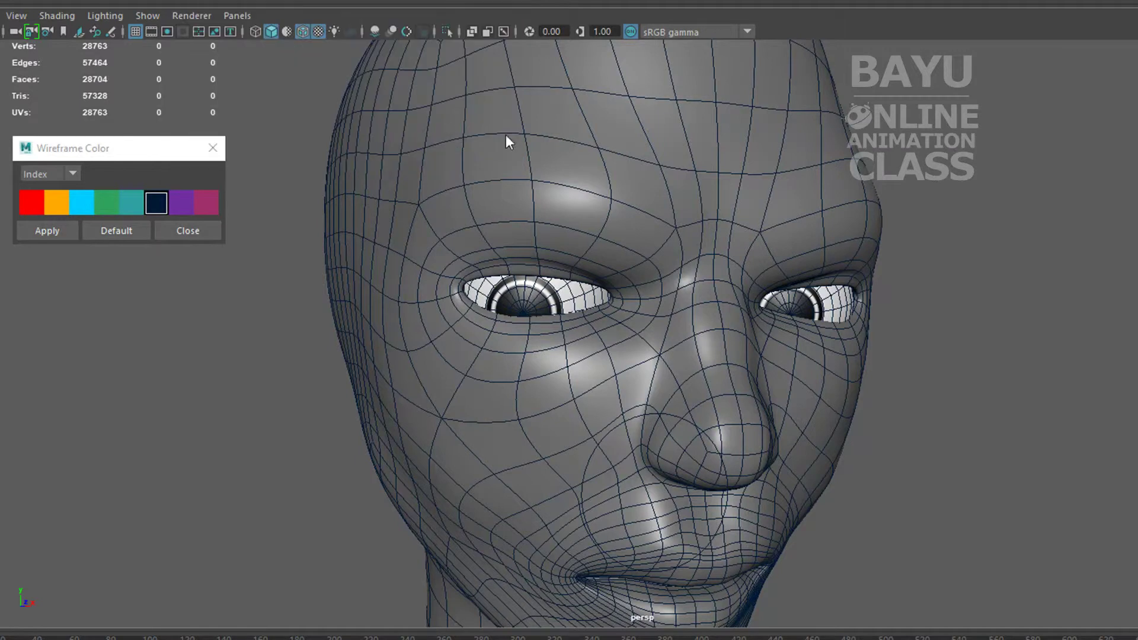
pyautogui.moveTo(494, 80); pyautogui.dragTo(1133, 89)
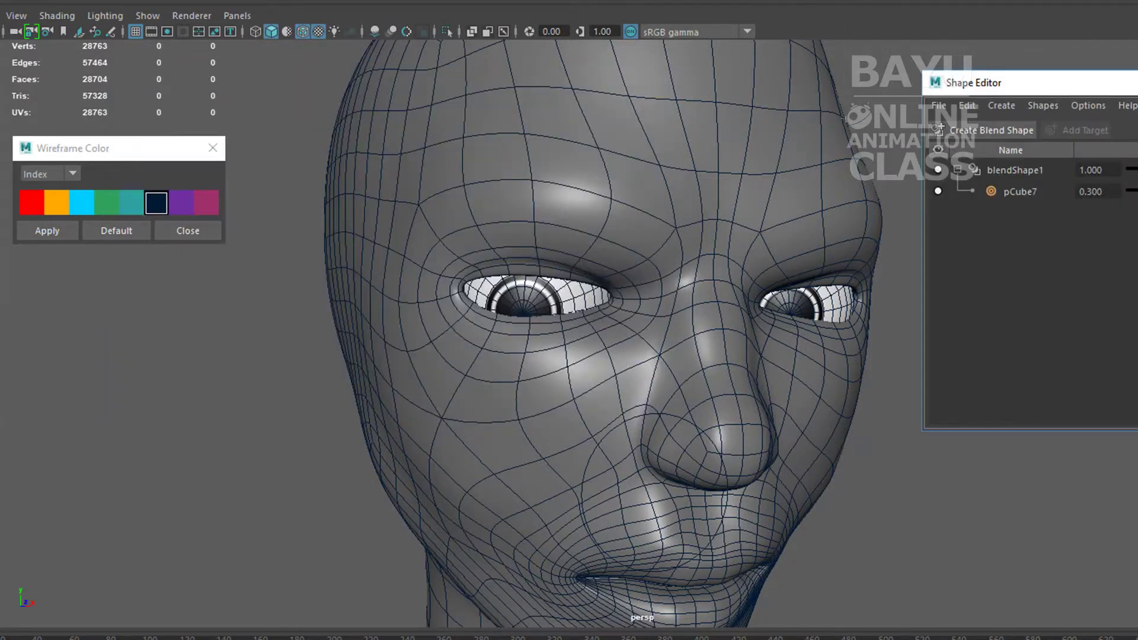
# - Raise the pCube7 weight to close the eyelids, move the eye control, then lower the weight again
pyautogui.moveTo(1129, 192); pyautogui.dragTo(1132, 191)
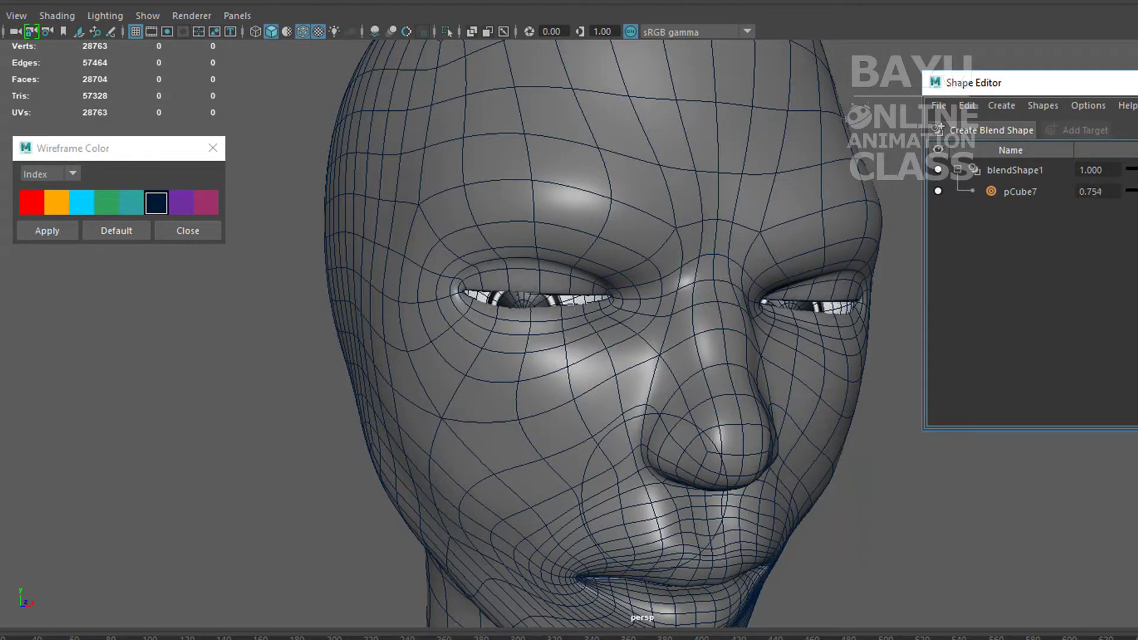
pyautogui.click(712, 544)
pyautogui.moveTo(708, 442)
pyautogui.mouseDown()
pyautogui.moveTo(1115, 511)
pyautogui.moveTo(863, 320)
pyautogui.moveTo(842, 354)
pyautogui.mouseUp()
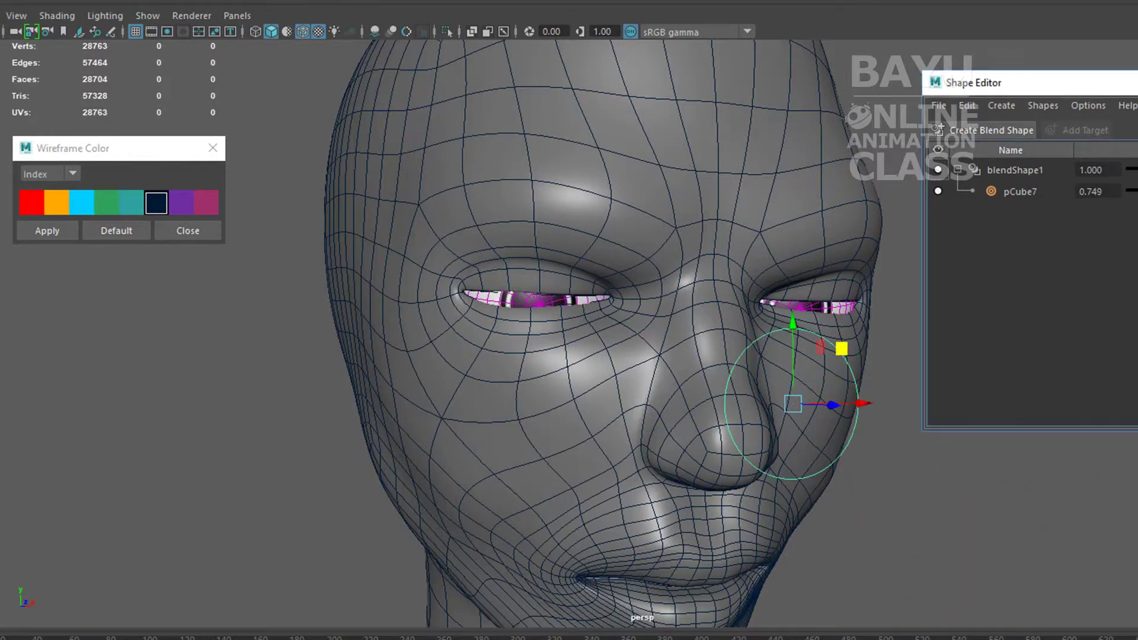
pyautogui.moveTo(1135, 191); pyautogui.dragTo(1129, 191)
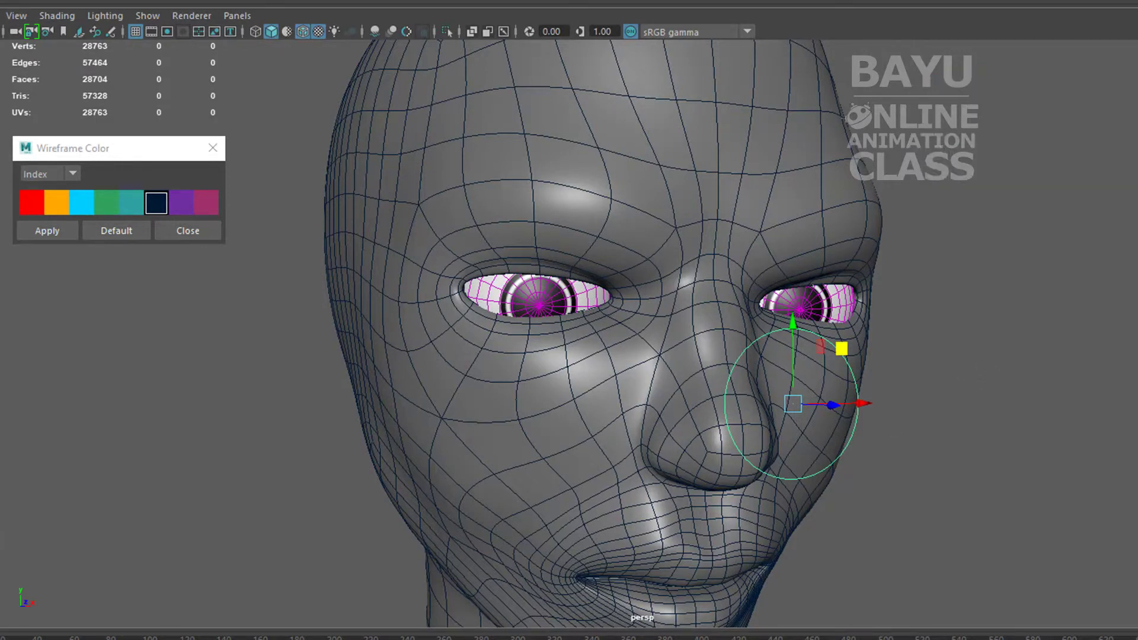
# - Aim the eyes right, then up, then slightly back down with the eye control circle
pyautogui.moveTo(842, 348); pyautogui.dragTo(990, 347)
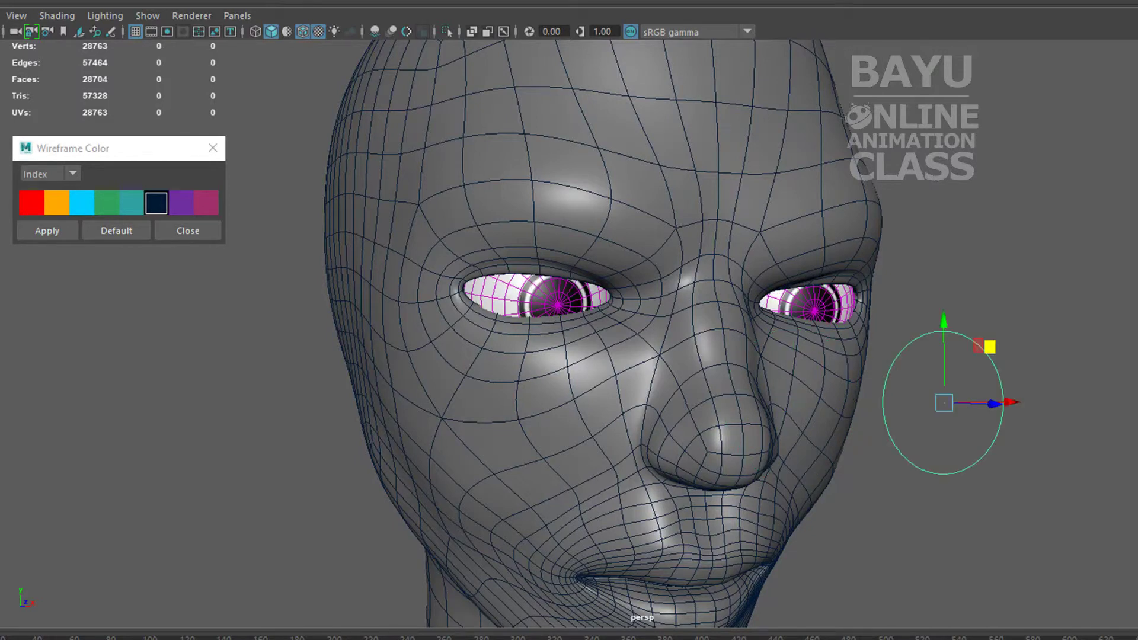
pyautogui.moveTo(990, 347); pyautogui.dragTo(989, 213)
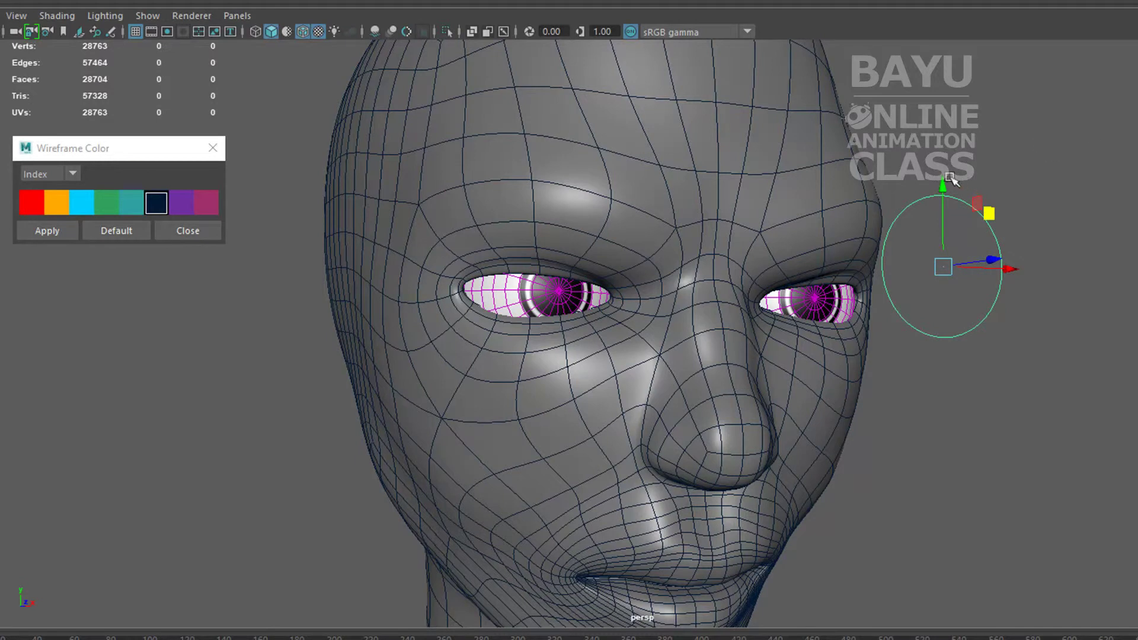
pyautogui.moveTo(951, 179); pyautogui.dragTo(953, 271)
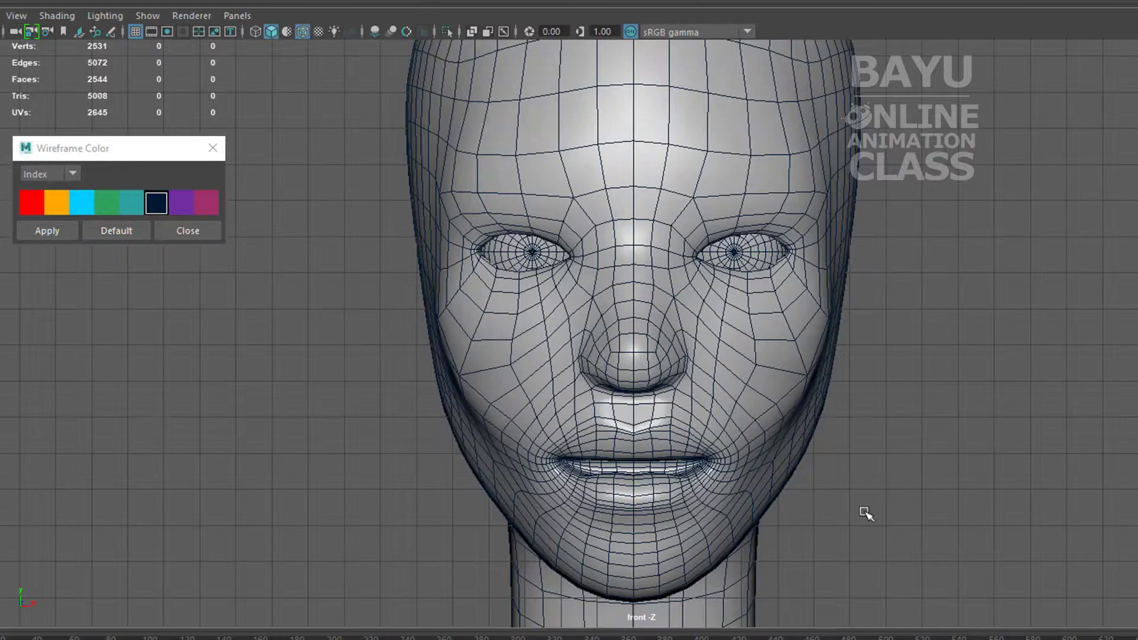
# - Pan and zoom the front view of the 2531-vertex second head
pyautogui.keyDown('alt'); pyautogui.moveTo(853, 501); pyautogui.dragTo(854, 371, button='middle'); pyautogui.keyUp('alt')
pyautogui.scroll(2, 852, 503)
pyautogui.scroll(4, 851, 510)
pyautogui.scroll(-1, 844, 414)
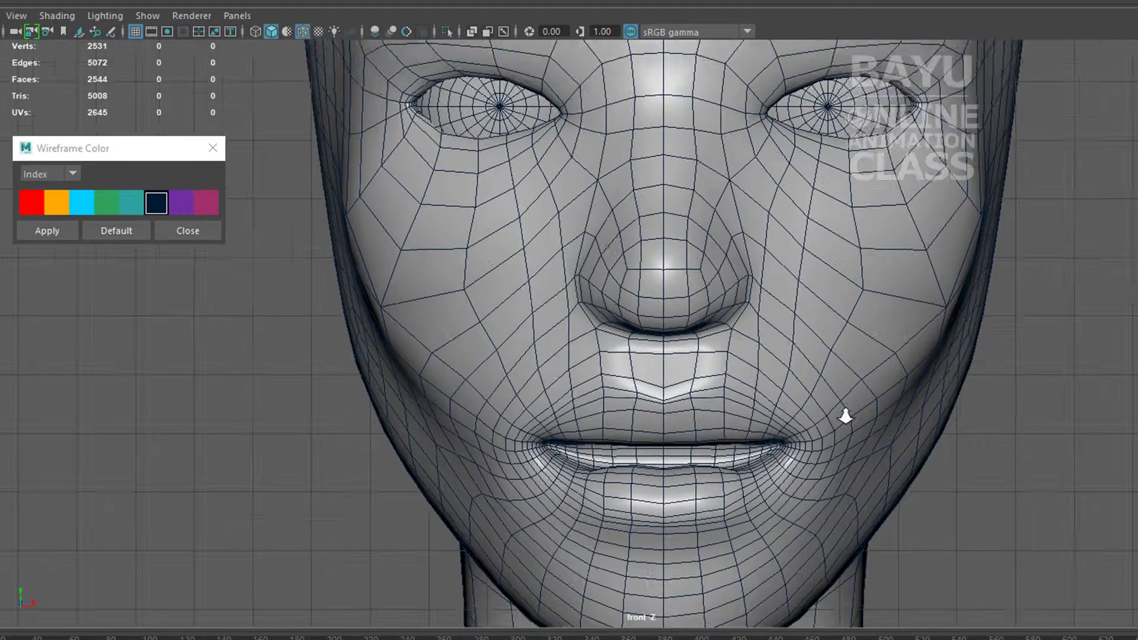
pyautogui.scroll(-2, 846, 414)
pyautogui.scroll(4, 846, 417)
pyautogui.scroll(-2, 853, 403)
pyautogui.scroll(2, 855, 397)
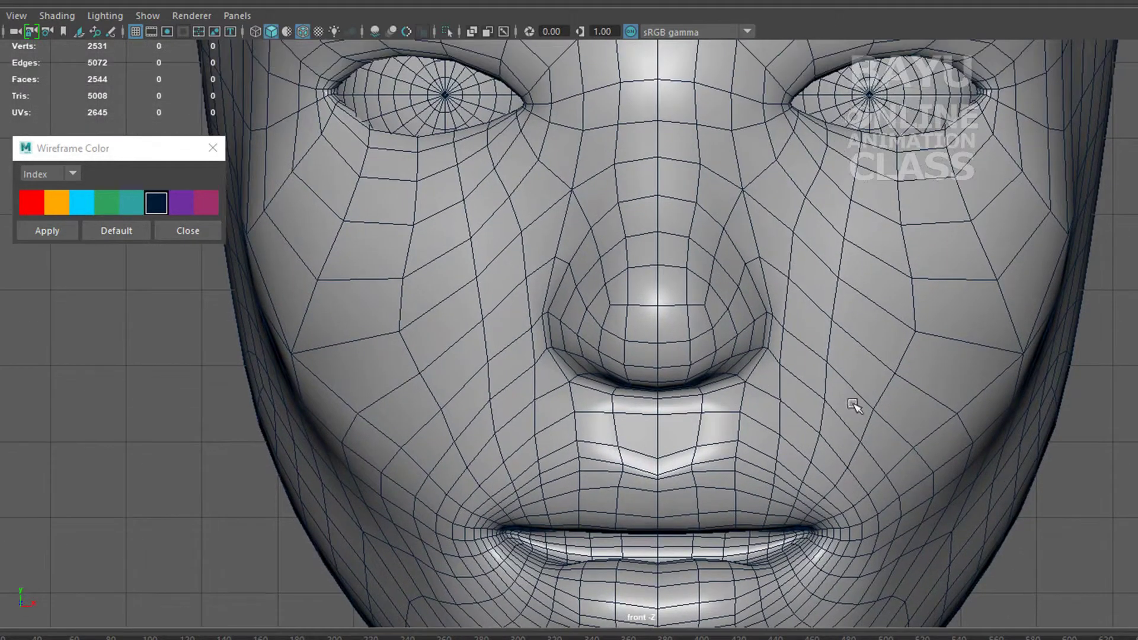
# - Switch to the perspective camera and orbit around the head's profile, eyes and nose
pyautogui.press('space')
pyautogui.moveTo(1096, 385); pyautogui.dragTo(1098, 360)
pyautogui.moveTo(879, 428)
pyautogui.keyDown('alt'); pyautogui.mouseDown()
pyautogui.moveTo(865, 426)
pyautogui.moveTo(920, 432)
pyautogui.mouseUp(); pyautogui.keyUp('alt')
pyautogui.scroll(3, 830, 451)
pyautogui.keyDown('alt'); pyautogui.moveTo(811, 458); pyautogui.dragTo(764, 358, button='middle'); pyautogui.keyUp('alt')
pyautogui.scroll(-3, 758, 367)
pyautogui.moveTo(757, 372)
pyautogui.keyDown('alt'); pyautogui.mouseDown()
pyautogui.moveTo(923, 381)
pyautogui.moveTo(987, 344)
pyautogui.mouseUp(); pyautogui.keyUp('alt')
pyautogui.scroll(4, 942, 376)
pyautogui.scroll(-3, 949, 341)
pyautogui.moveTo(894, 335)
pyautogui.keyDown('alt'); pyautogui.mouseDown()
pyautogui.moveTo(871, 294)
pyautogui.moveTo(780, 358)
pyautogui.moveTo(727, 360)
pyautogui.mouseUp(); pyautogui.keyUp('alt')
pyautogui.scroll(3, 726, 360)
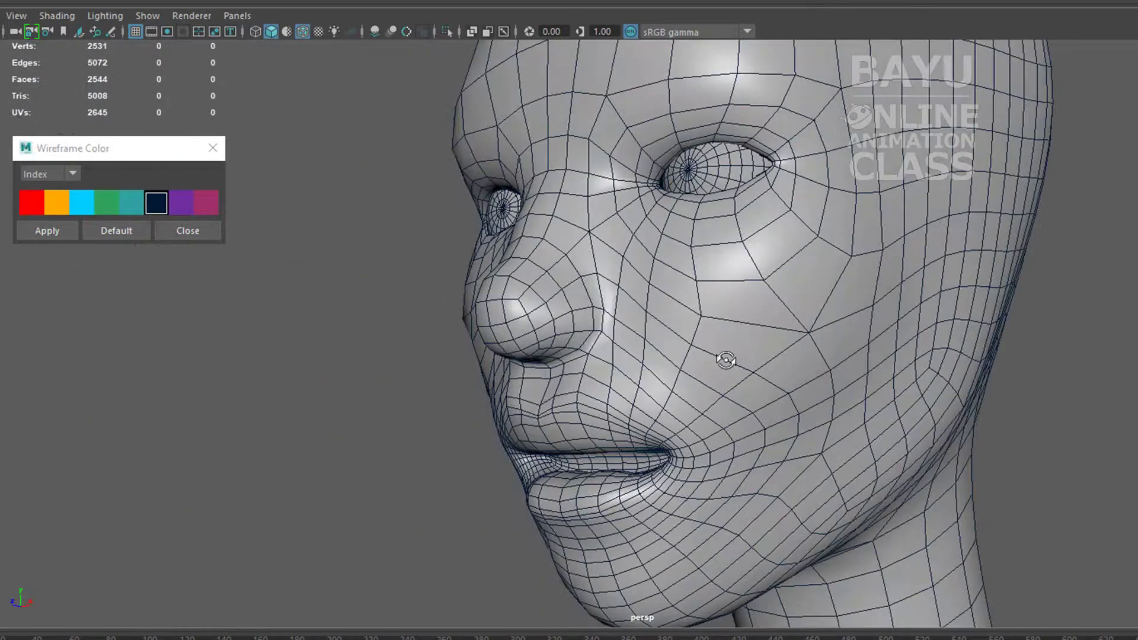
pyautogui.moveTo(877, 376)
pyautogui.keyDown('alt'); pyautogui.mouseDown()
pyautogui.moveTo(907, 376)
pyautogui.moveTo(810, 365)
pyautogui.moveTo(918, 379)
pyautogui.mouseUp(); pyautogui.keyUp('alt')
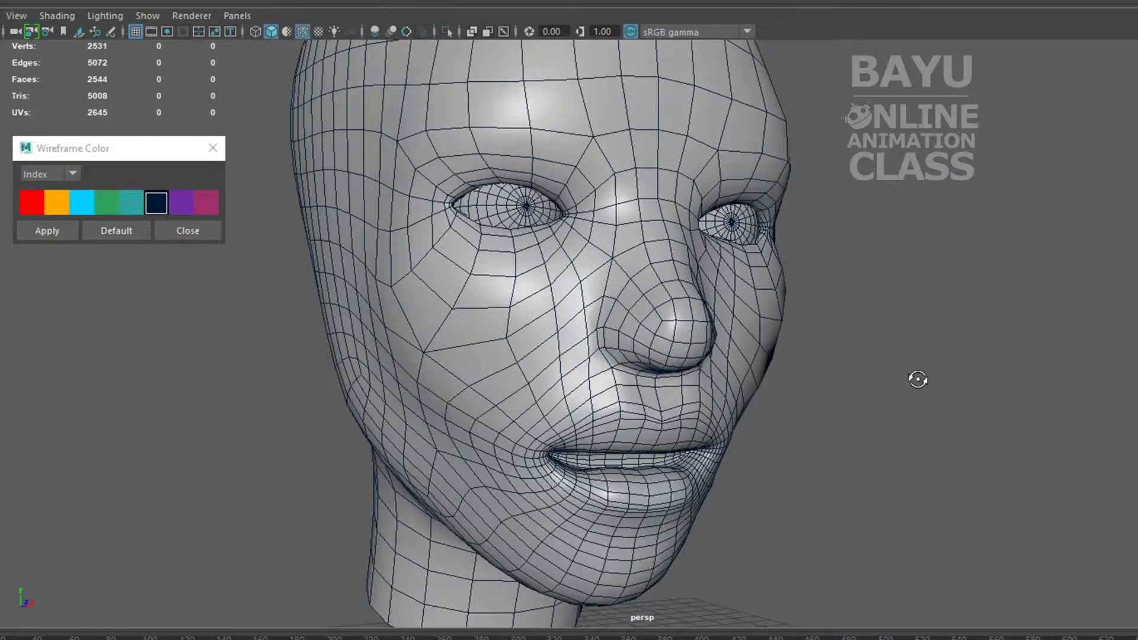
pyautogui.keyDown('alt'); pyautogui.moveTo(881, 450); pyautogui.dragTo(926, 427, button='middle'); pyautogui.keyUp('alt')
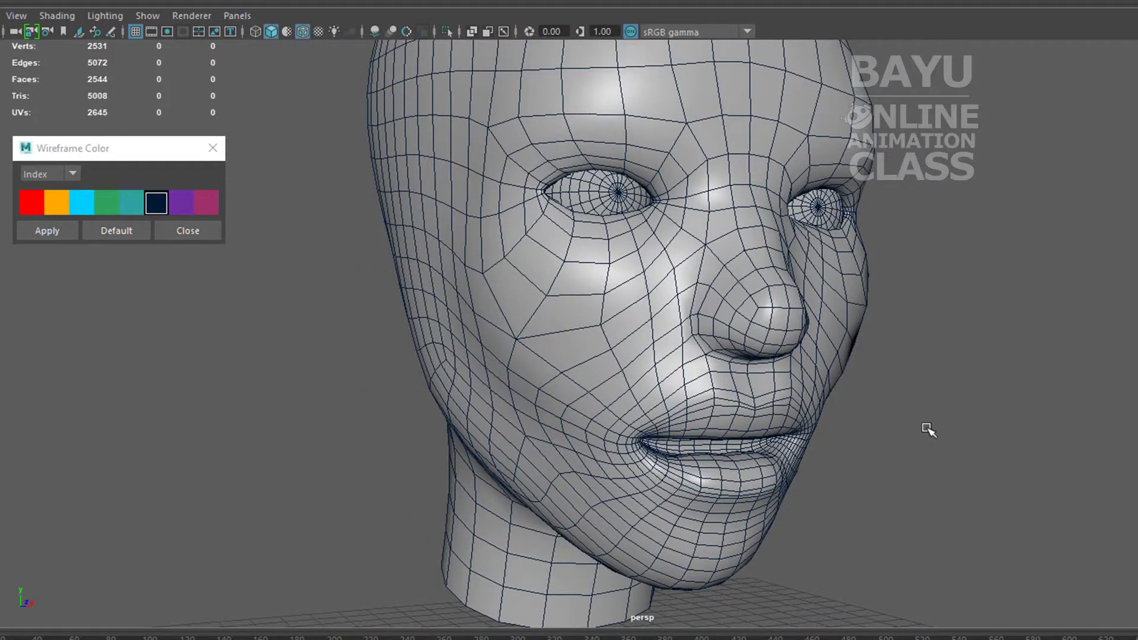